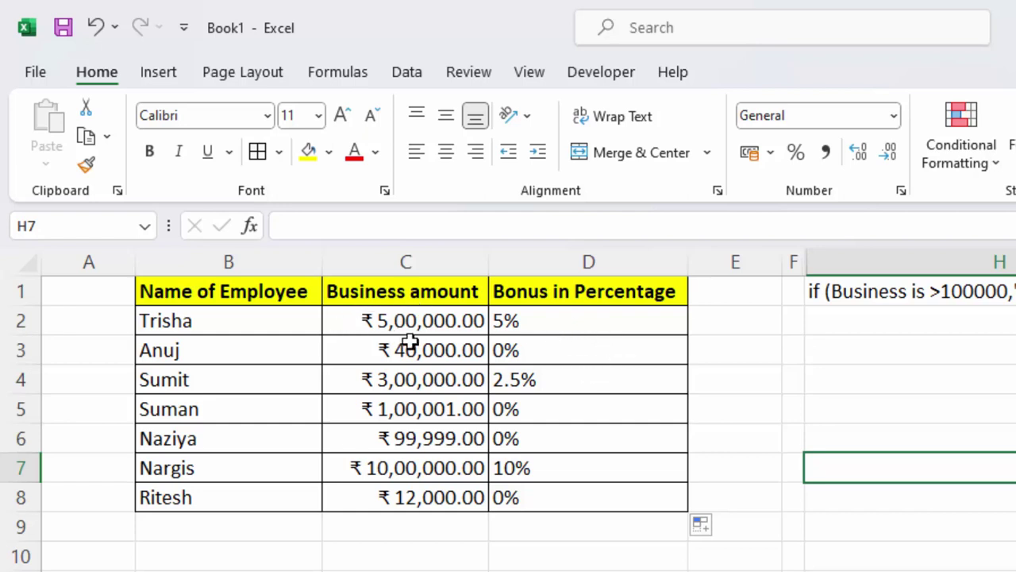
Step: Review the existing bonus formula and amounts, then clear the bonus cells D2:D8
left_click(526, 324)
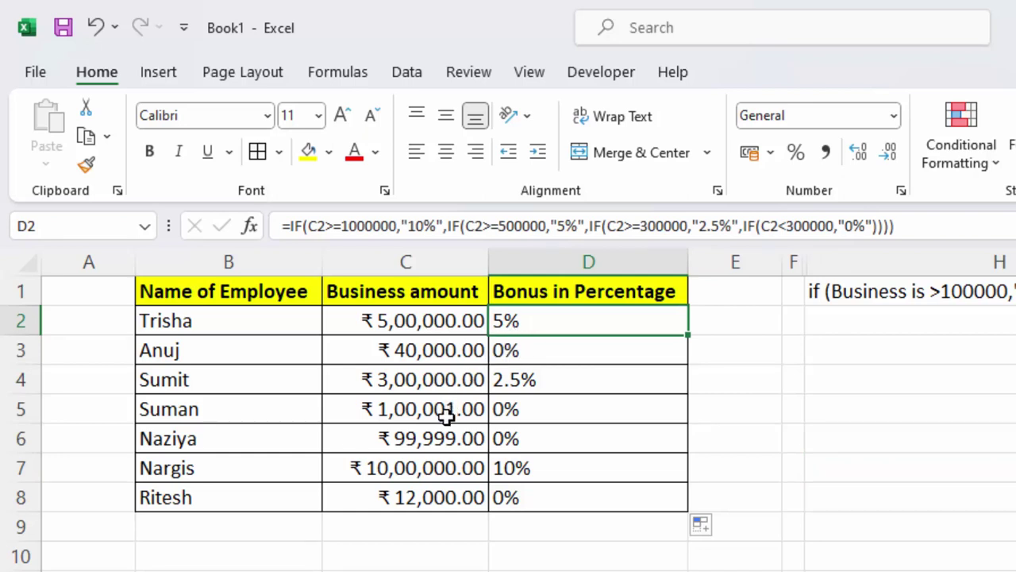
left_click(429, 471)
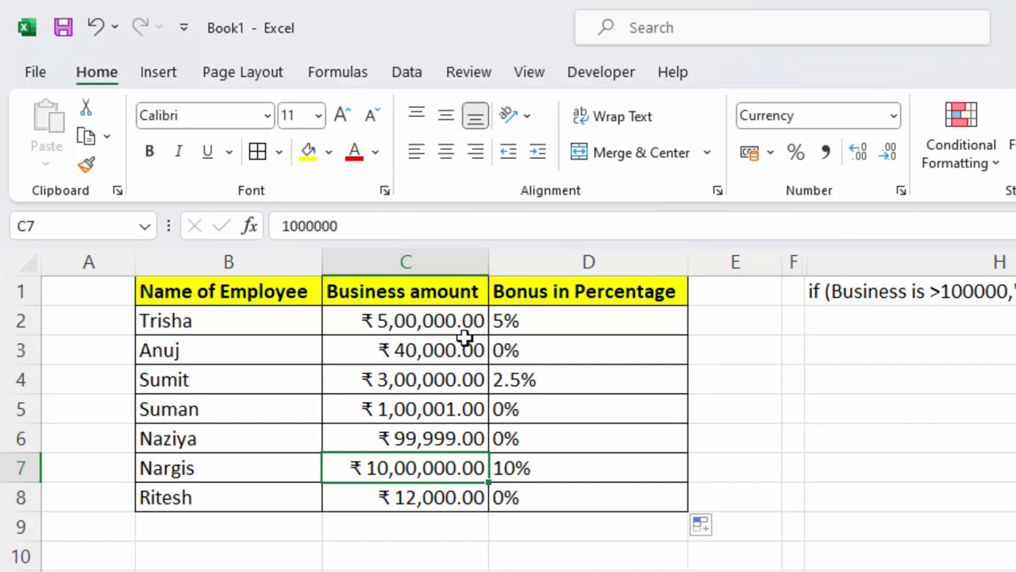
left_click_drag(576, 320, 556, 497)
key("Delete")
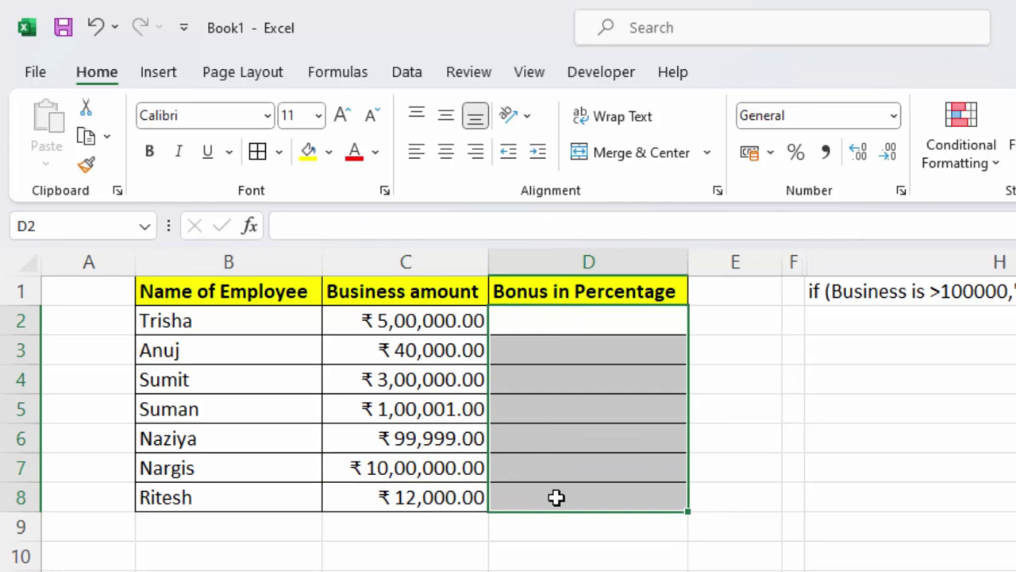
Step: In D2 begin =IF(C2>=1000000,"10%",IF( for the top 10% bonus tier
left_click(575, 331)
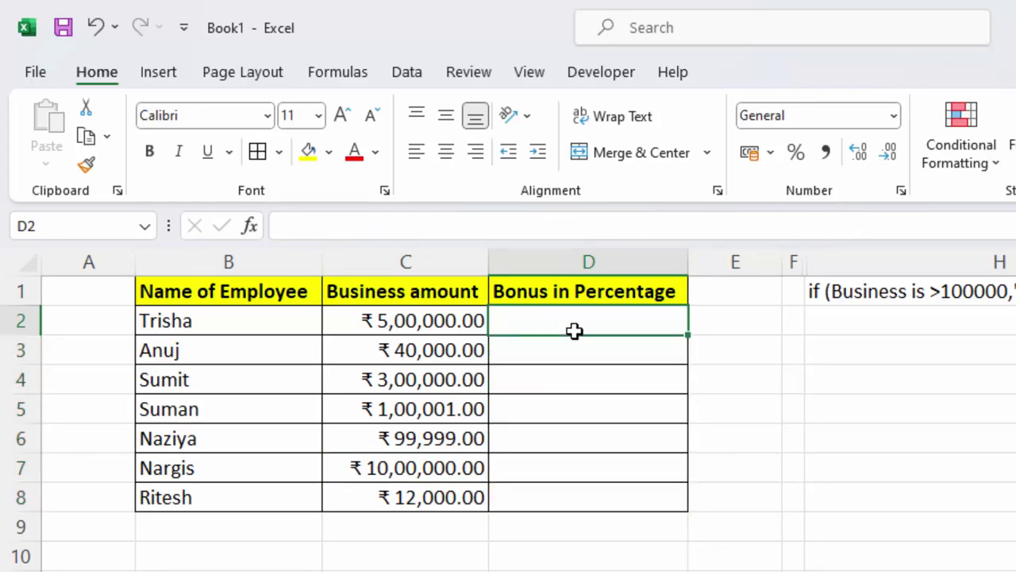
type("=")
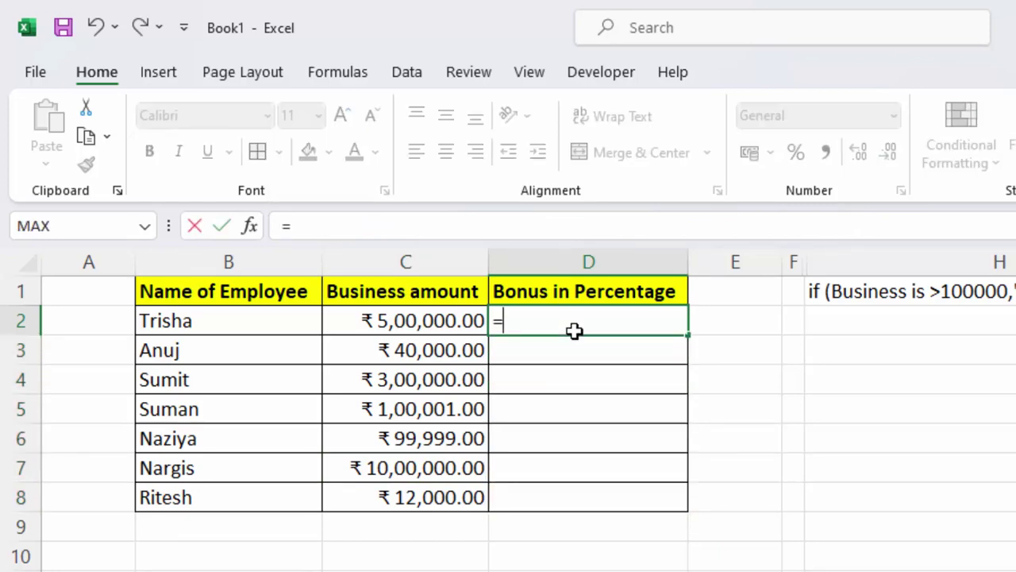
type("i")
type("f")
key("Tab")
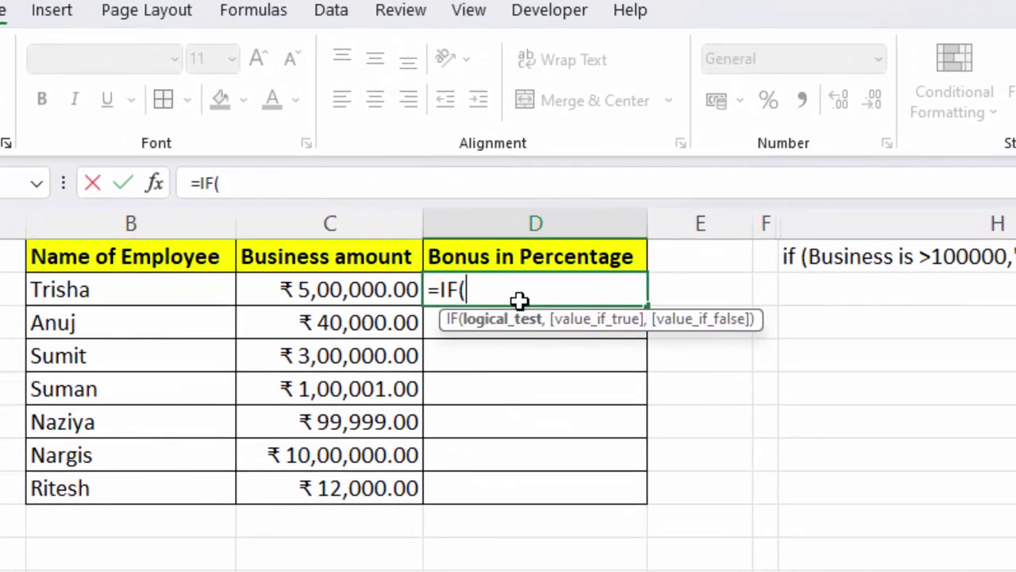
left_click(352, 291)
type(">=")
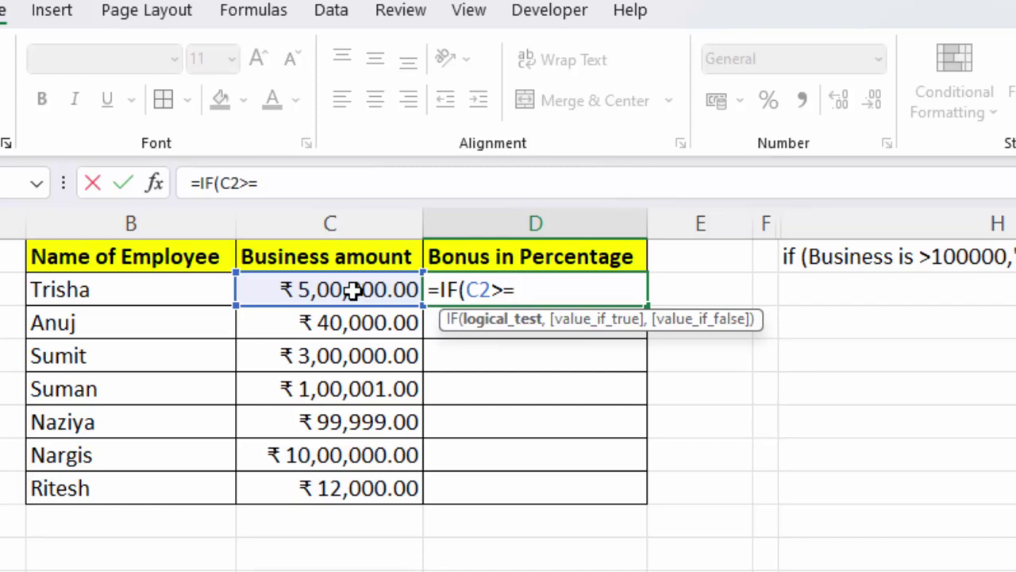
type("100000")
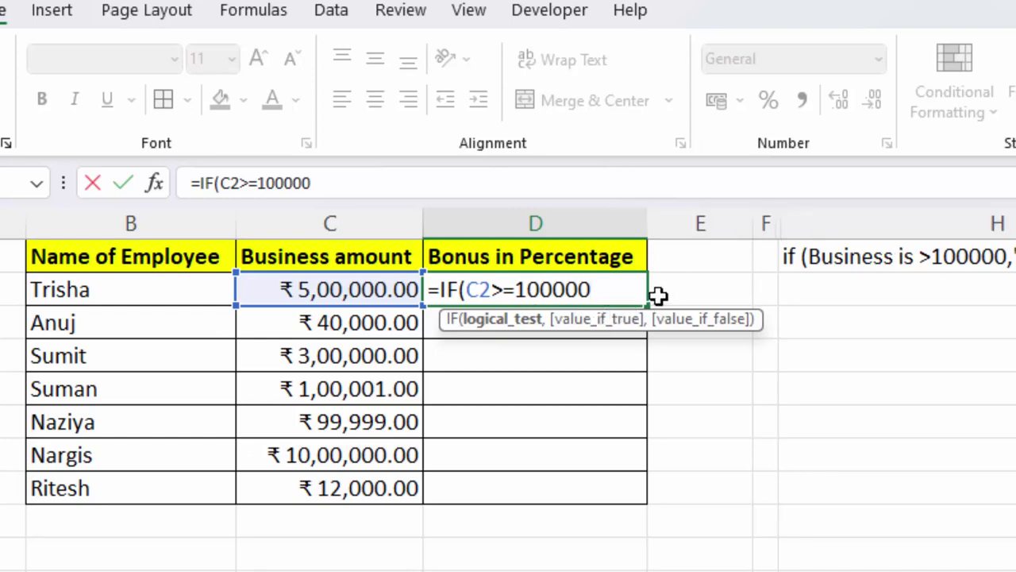
type("0")
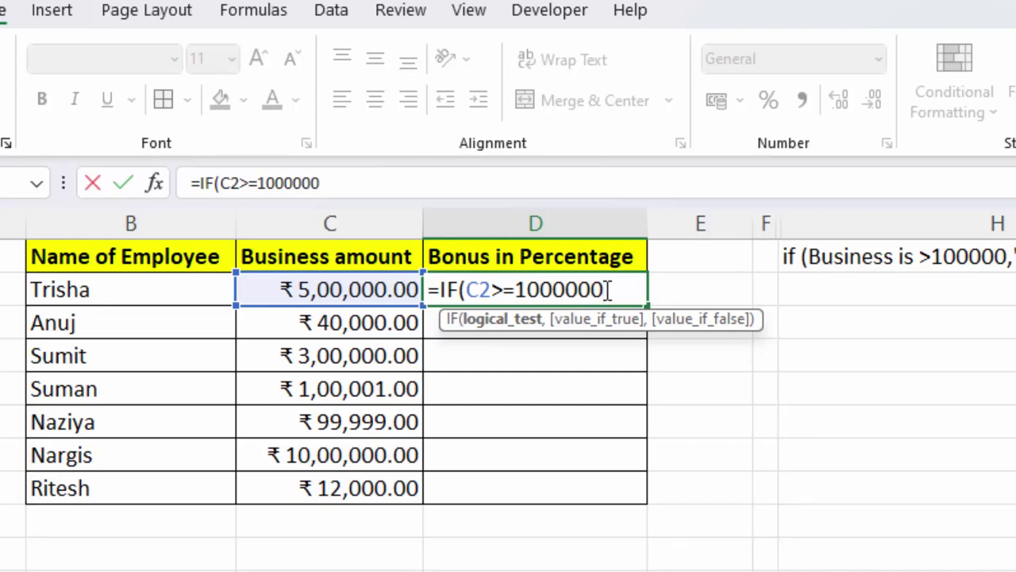
type(",")
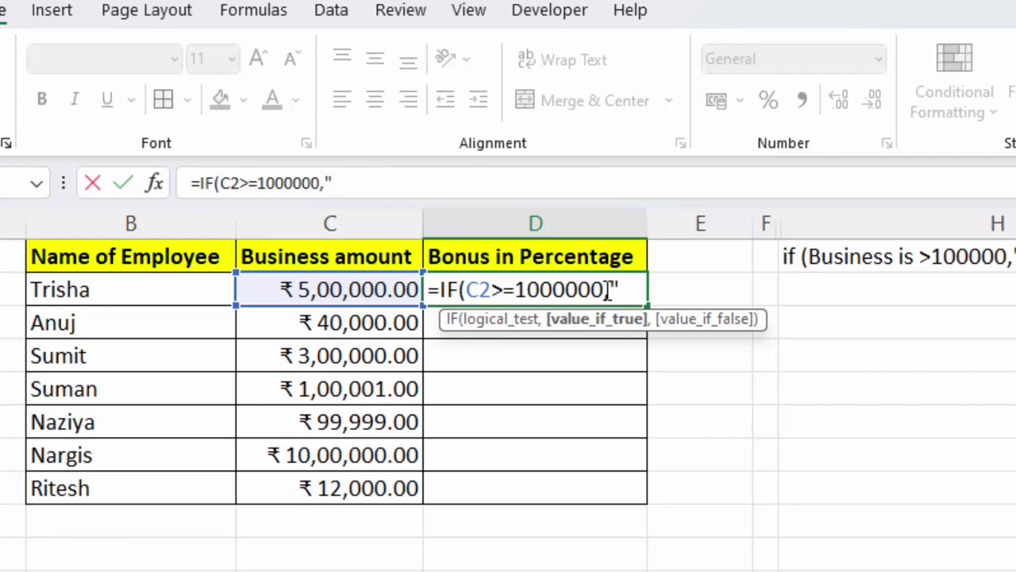
type("0%")
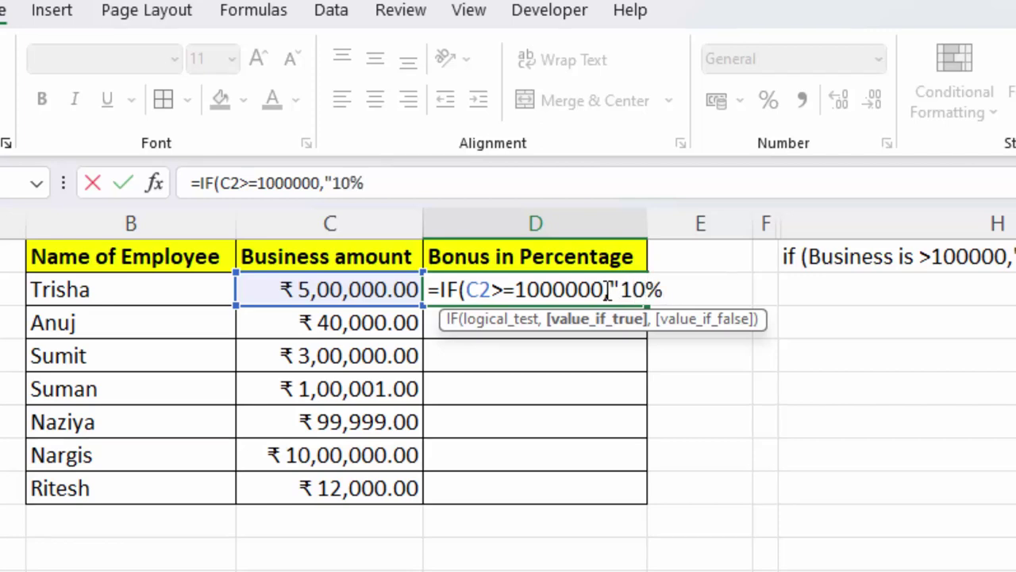
type(",i")
key("Tab")
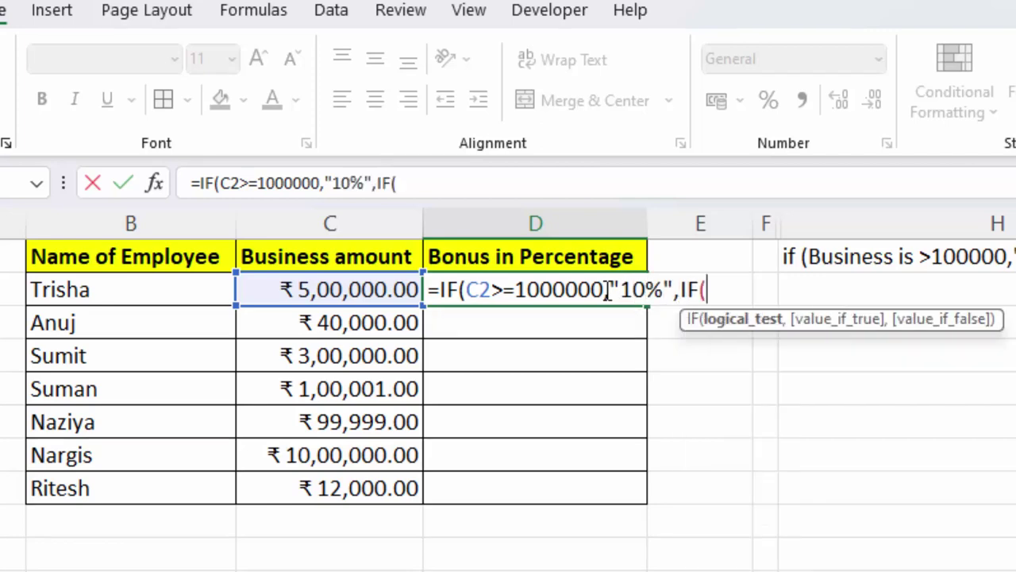
Step: Add nested tiers to D2: 5% for C2>=500000 and 2.5% for C2>=300000
left_click(341, 292)
type(",")
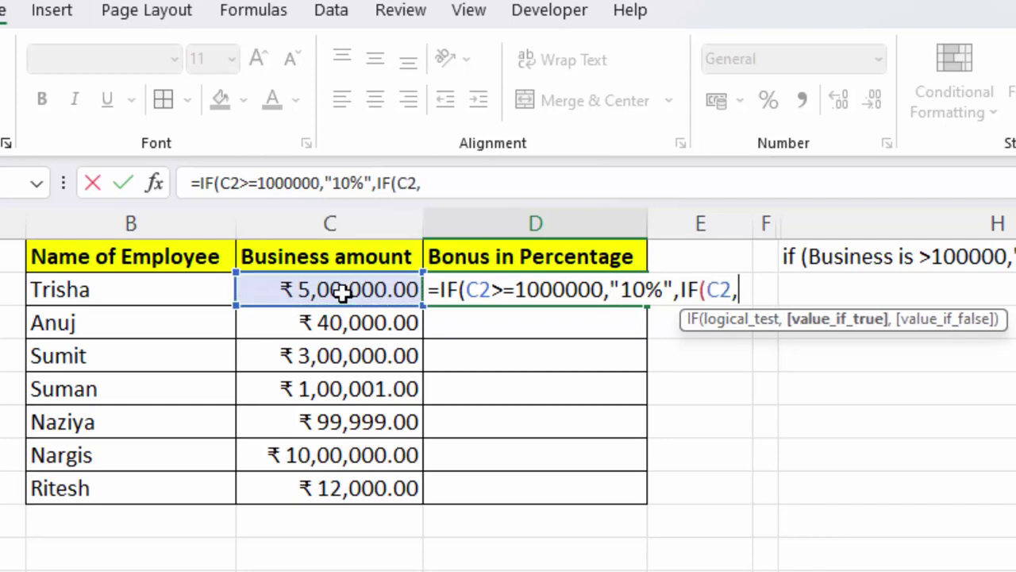
key("BackSpace")
type(">=5")
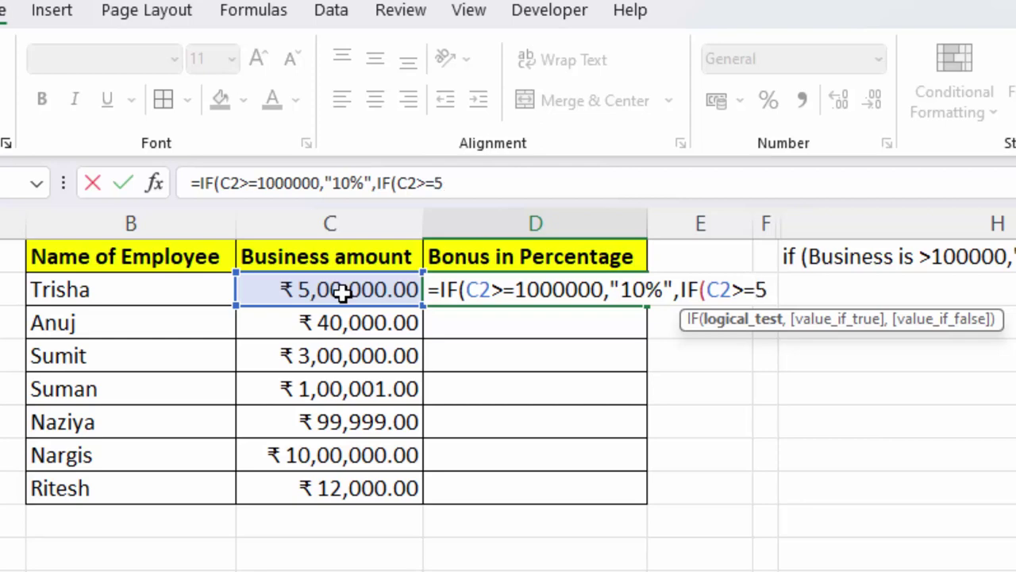
type("0000")
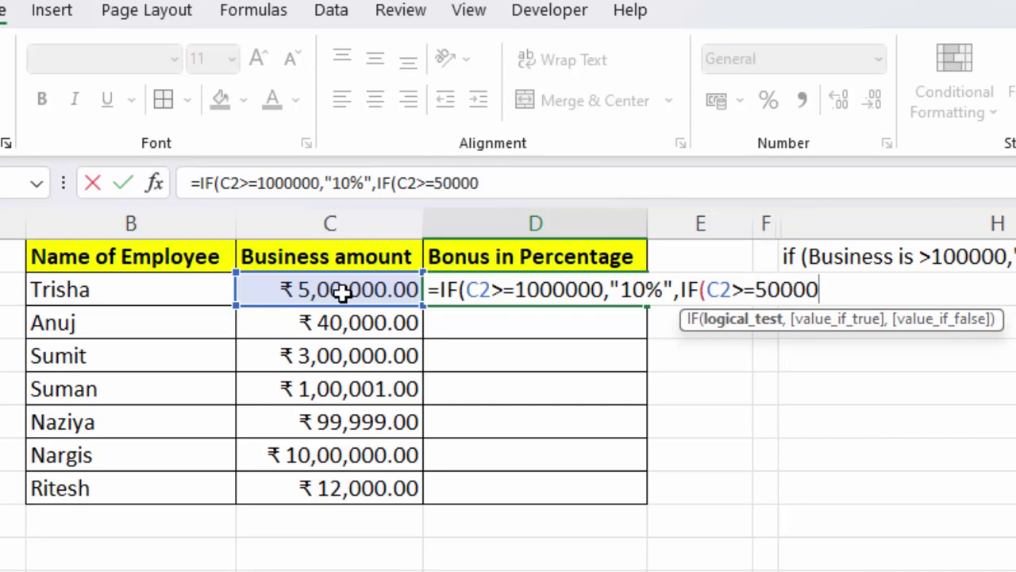
type("0,\"5")
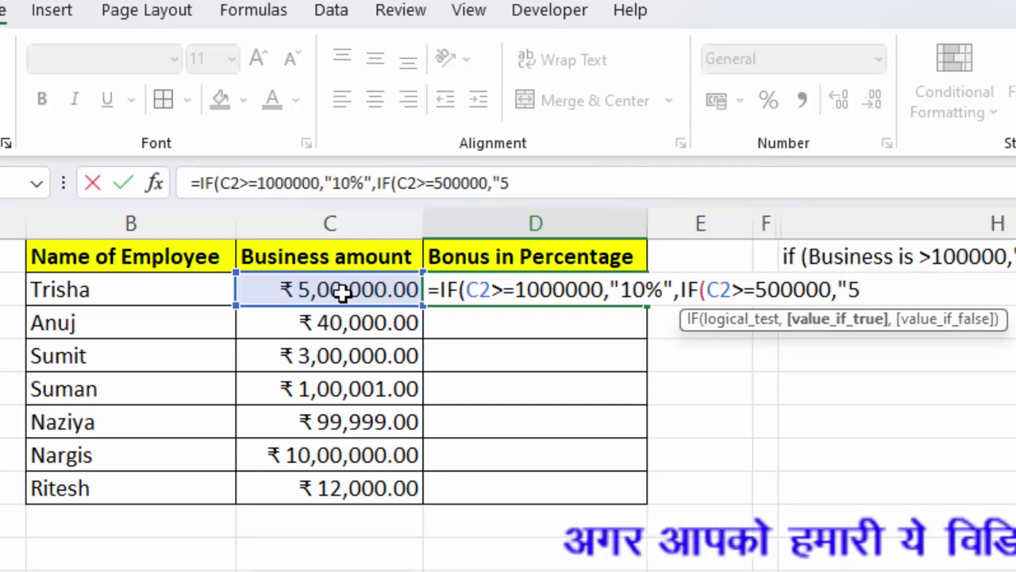
type("%")
type(",i")
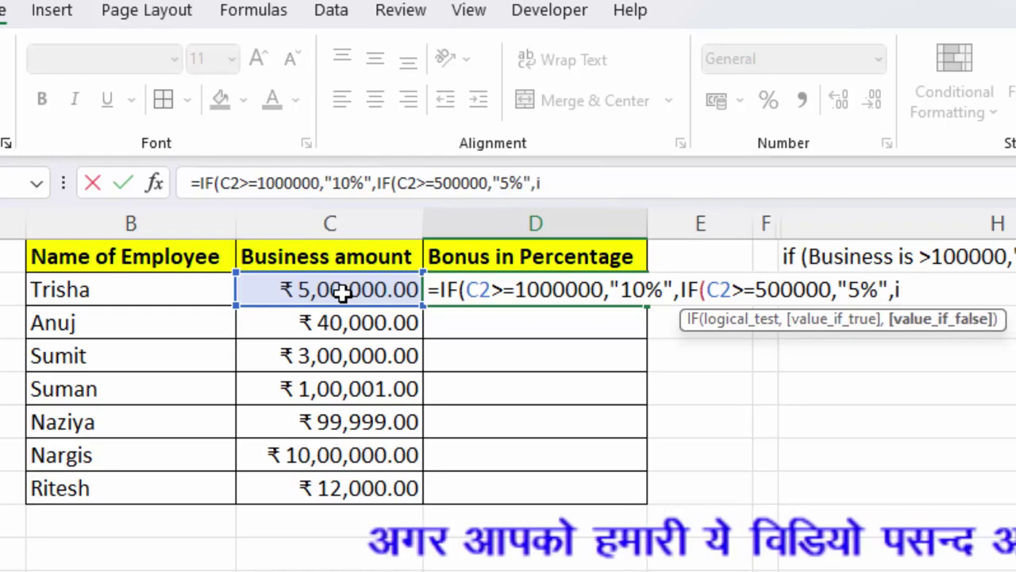
type("f")
key("Tab")
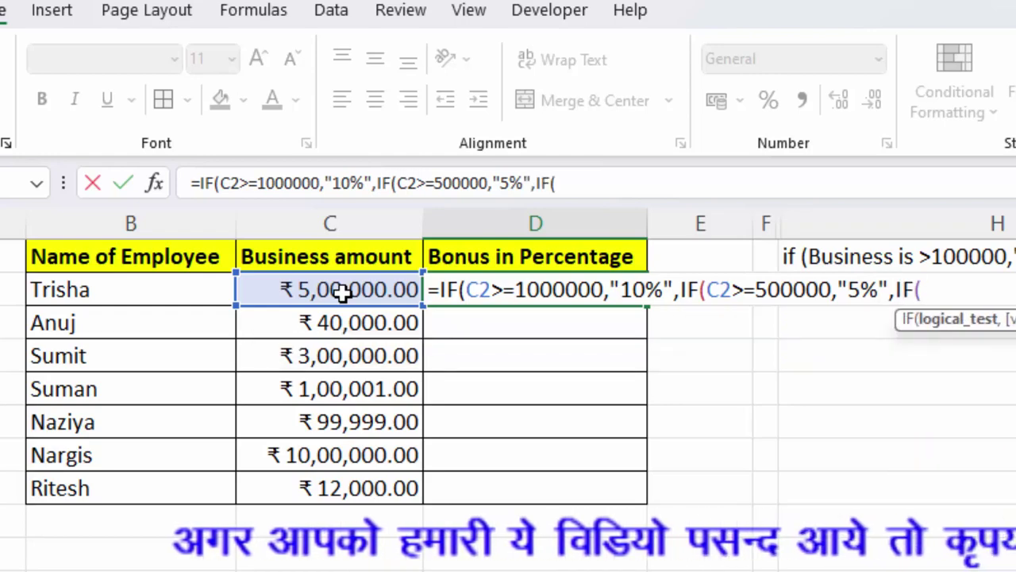
left_click(342, 292)
type(">")
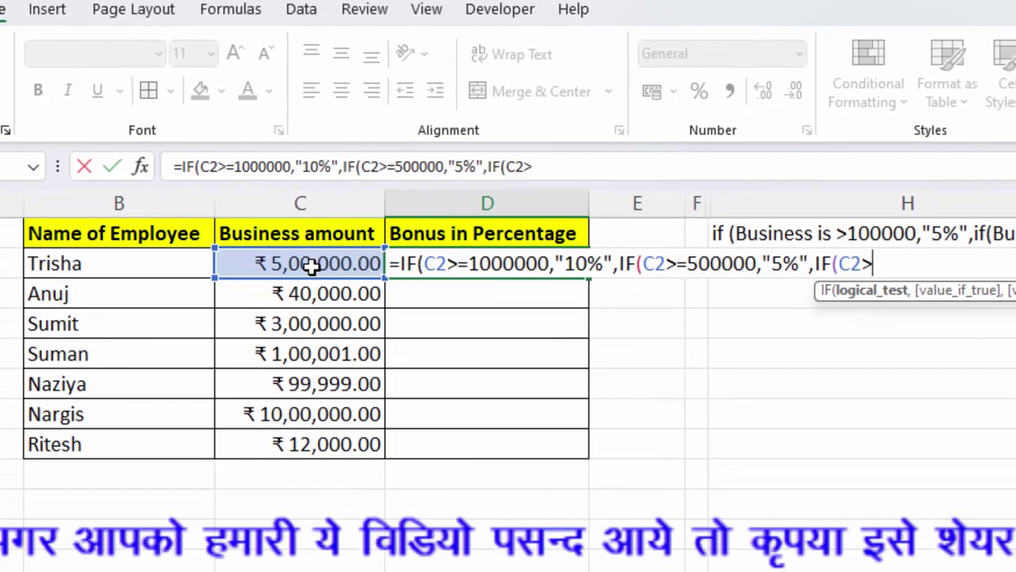
type("=")
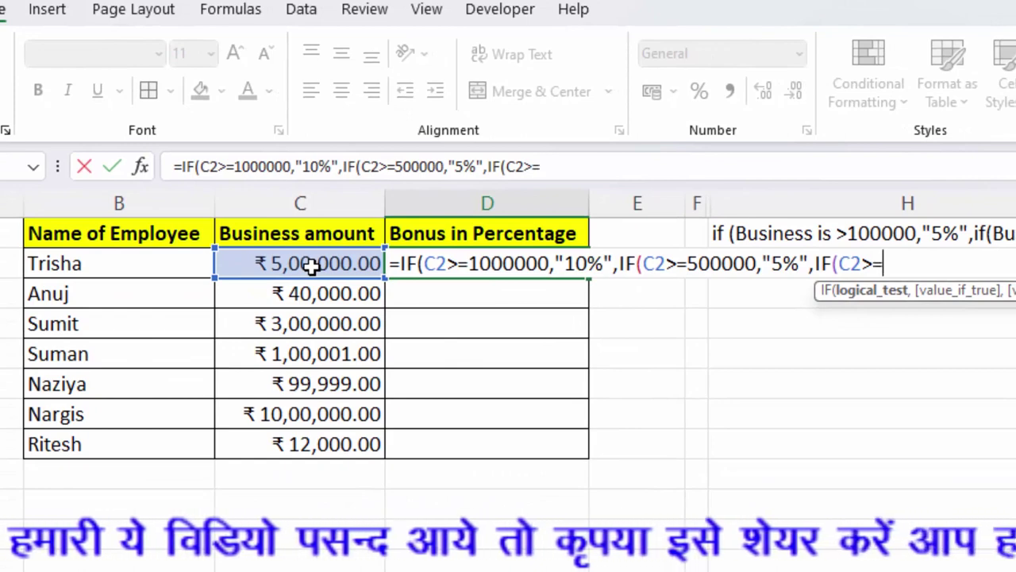
type("3000")
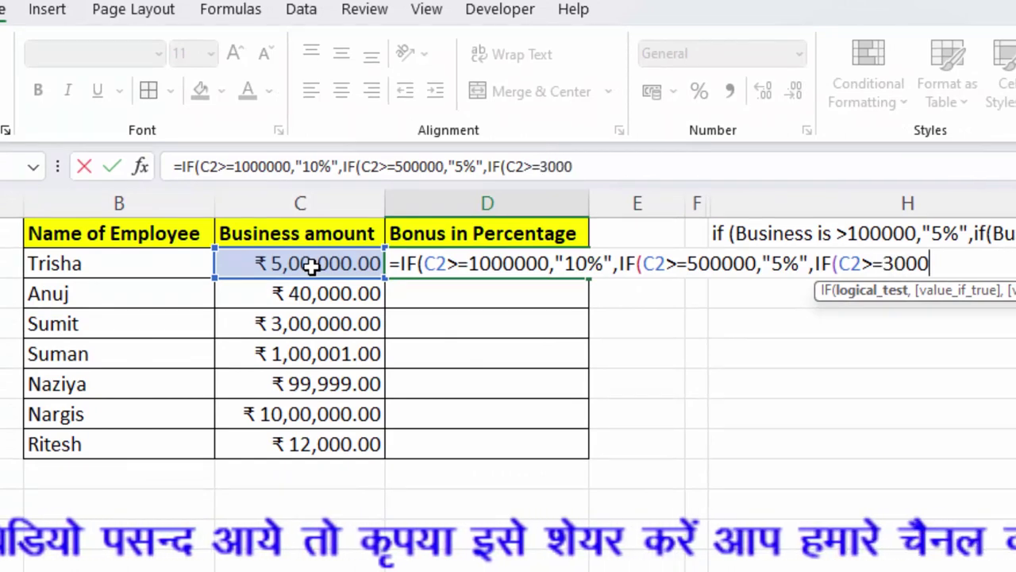
type("00")
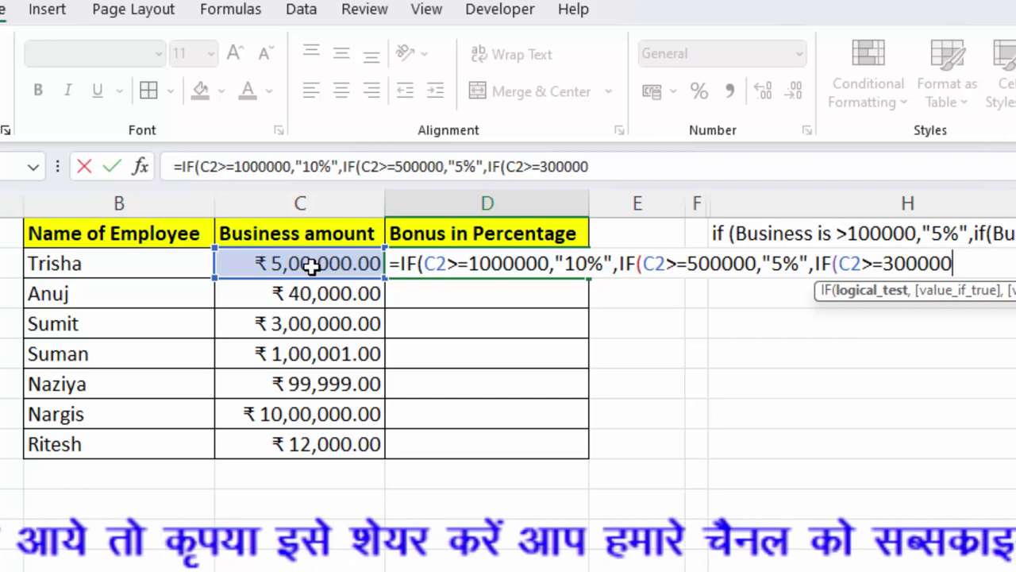
type(",\"2")
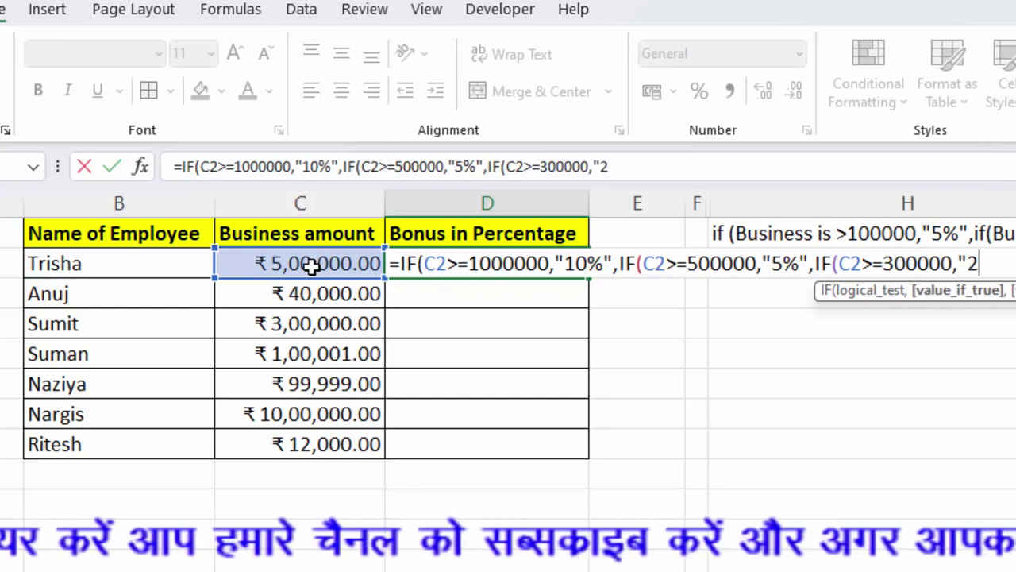
type(".5")
type("%\"")
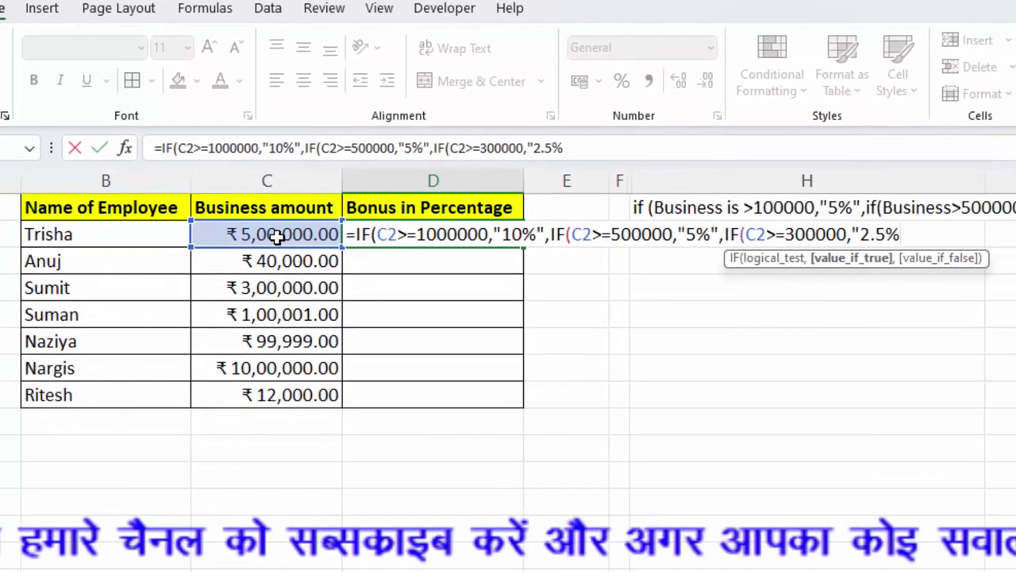
type(",IF(")
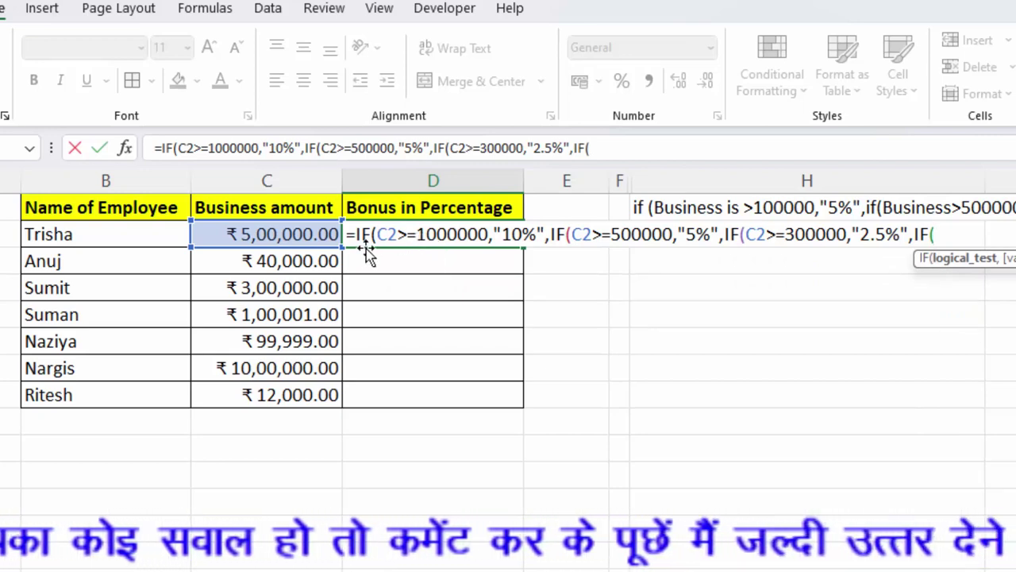
Step: Finish the D2 formula with a 0% tier for C2<=299999 and close all brackets
left_click(314, 239)
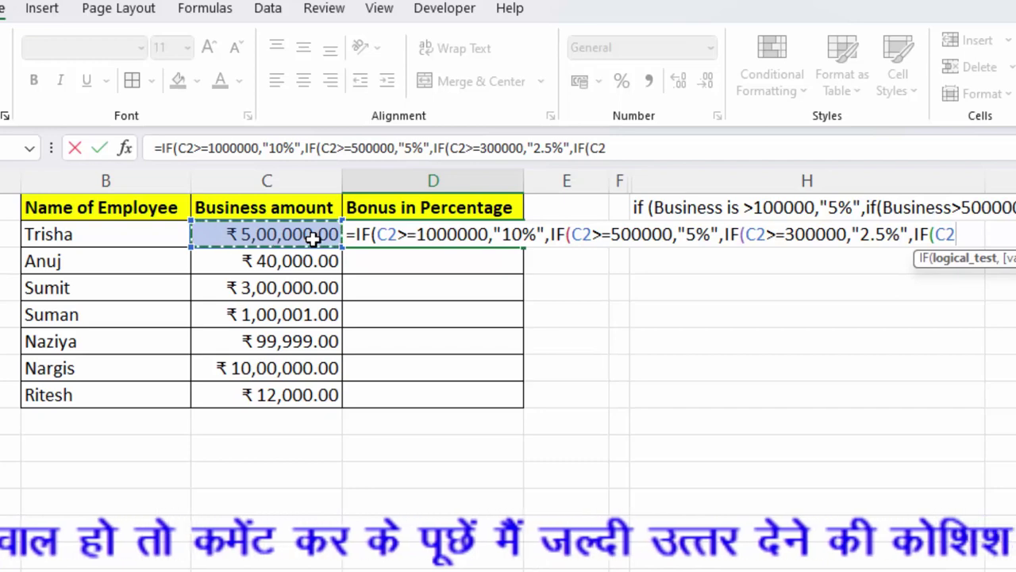
type("<")
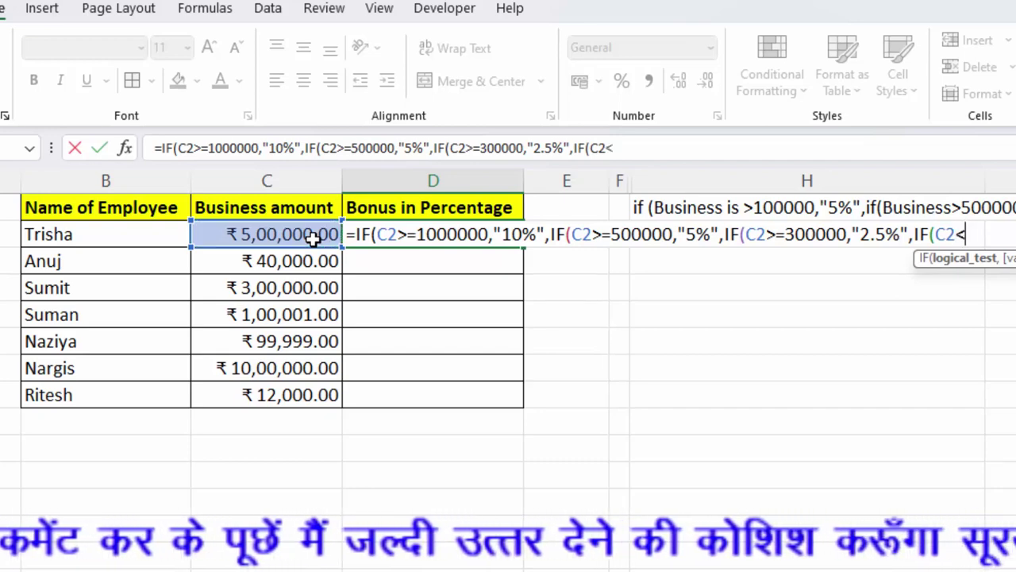
type("=")
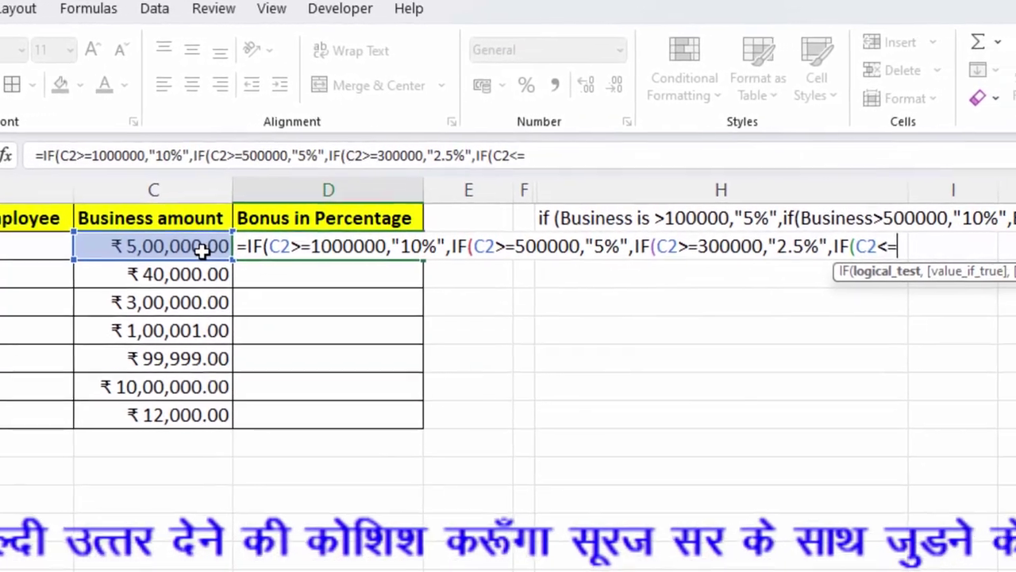
type("299")
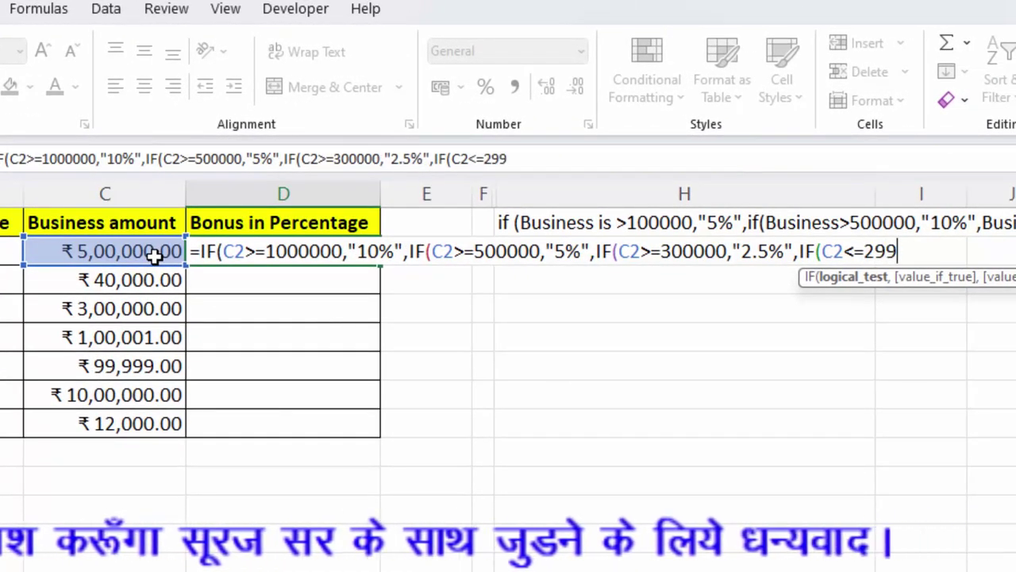
type("99")
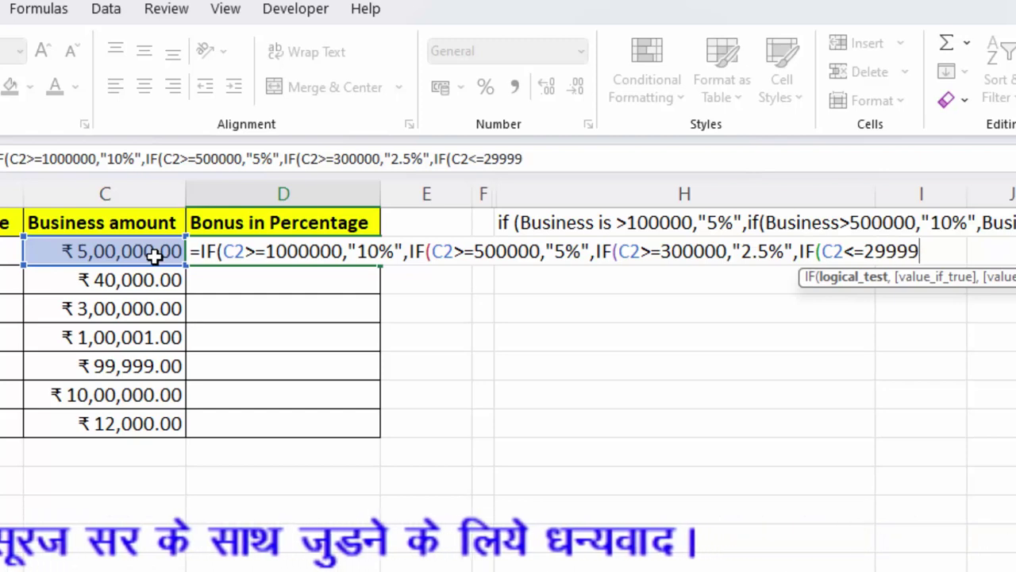
type("9")
type(",\"0")
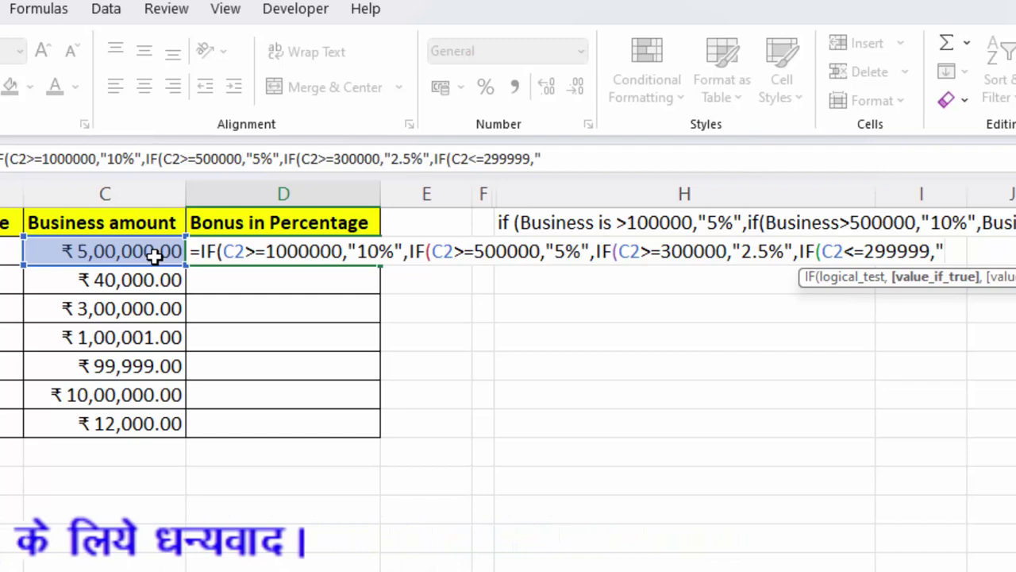
type("%\"")
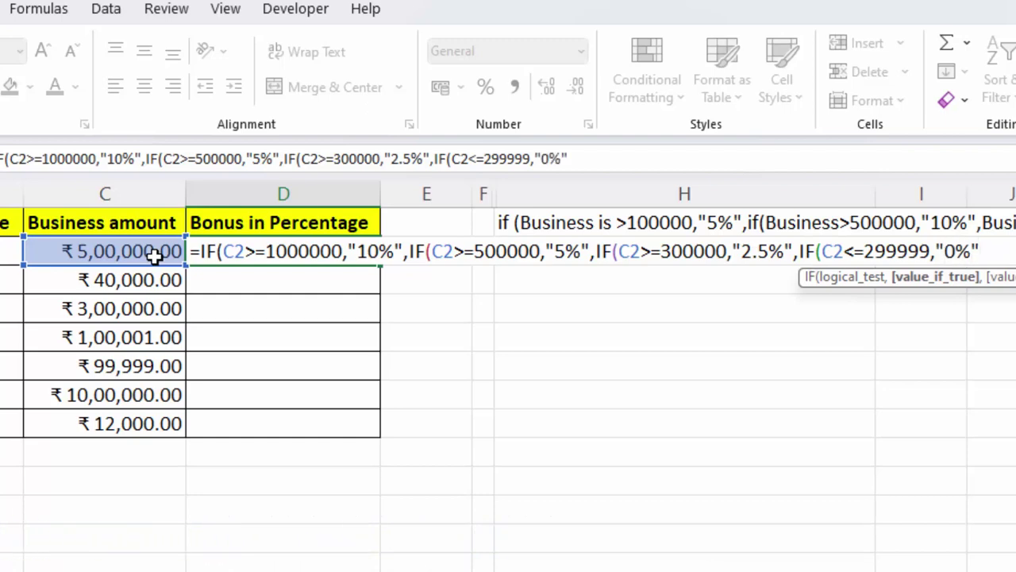
type("))))")
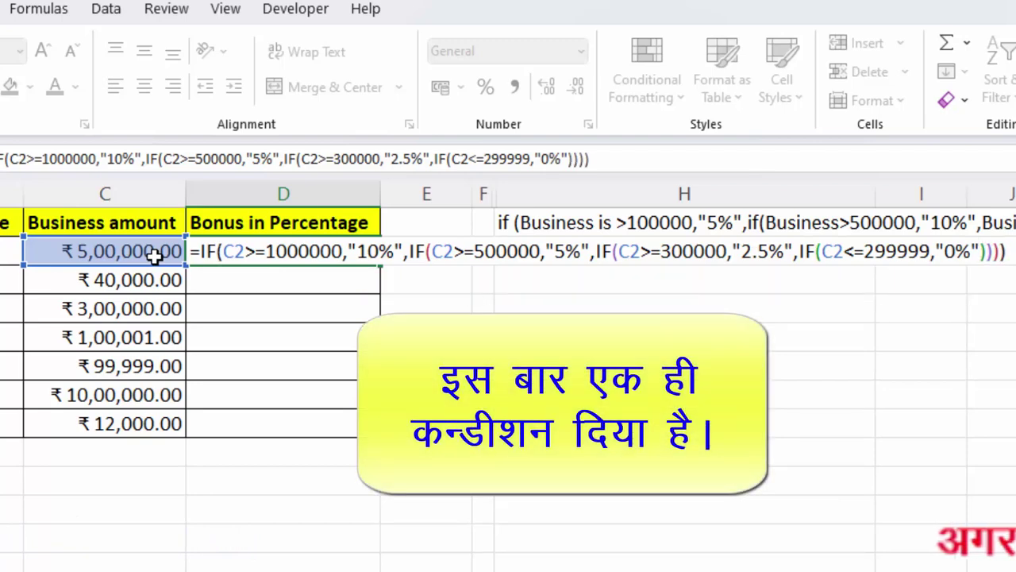
Step: Commit the D2 formula and fill it down to D8, showing 5%, 0%, 2.5%, 0%, 0%, 10%, 0%
key("Return")
key("Return")
key("Return")
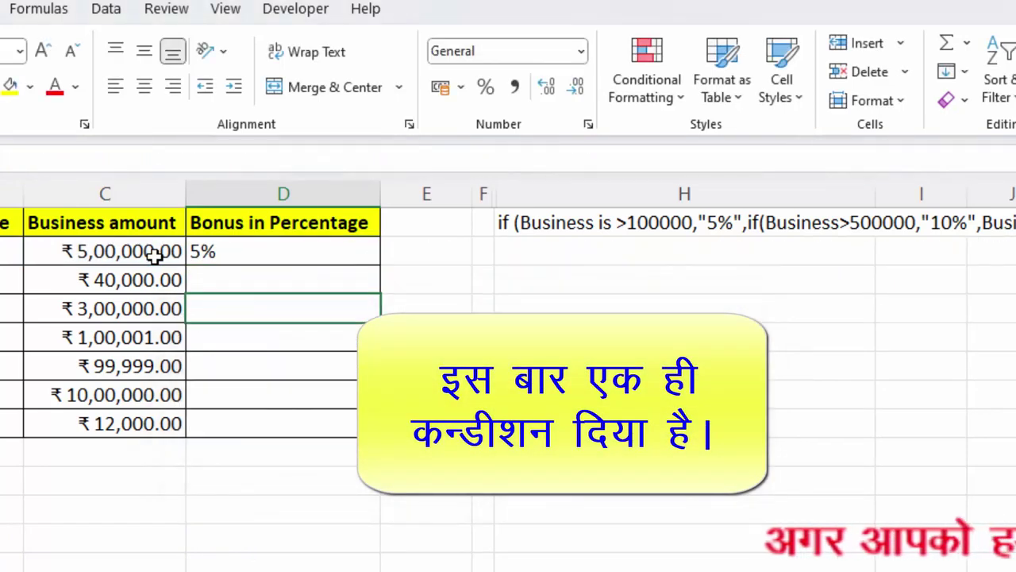
left_click(291, 241)
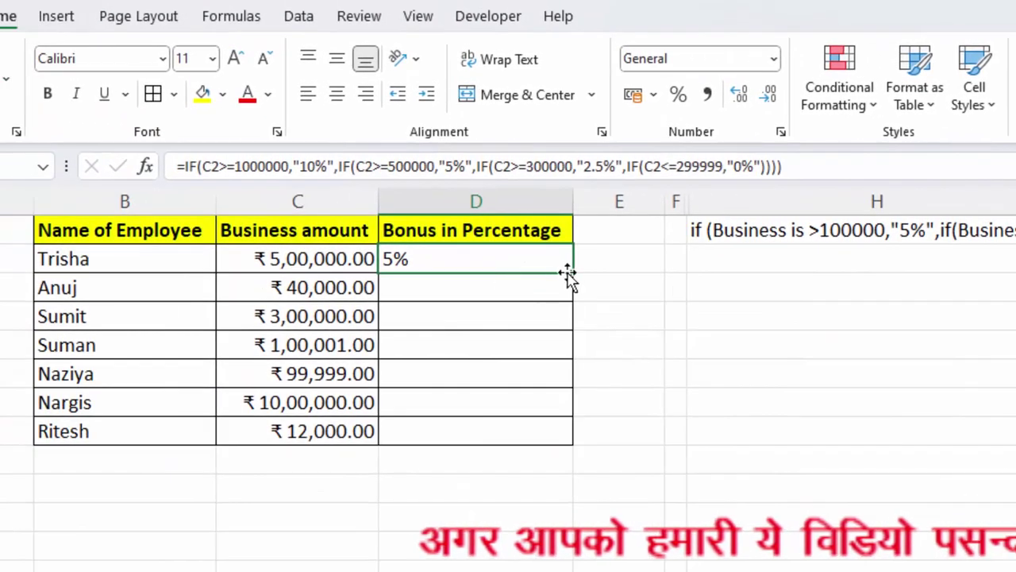
left_click_drag(573, 272, 566, 445)
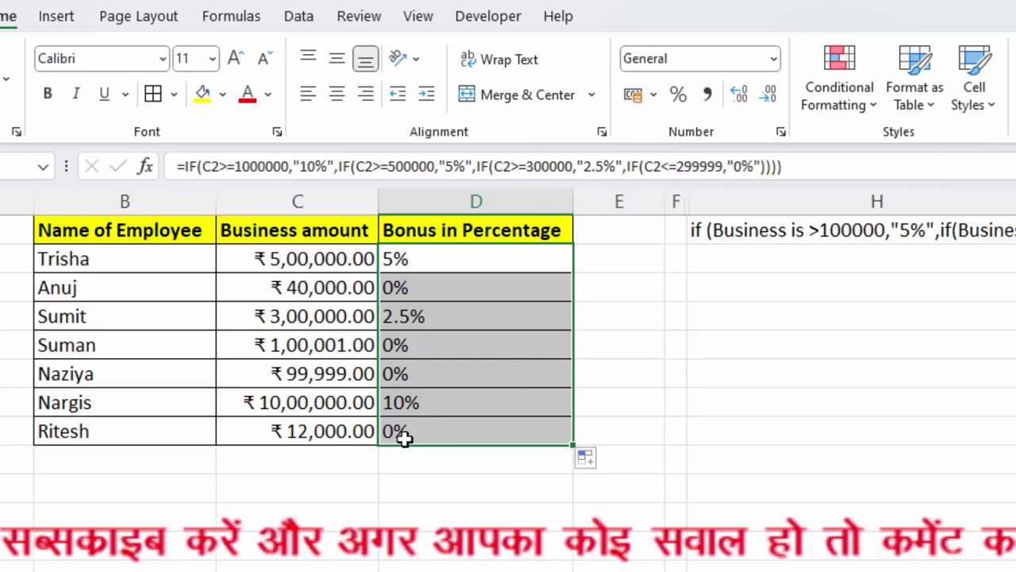
Step: Change C6 to 12,00,000 and C5 to 3,00,000 to confirm 10% and 2.5% bonuses
left_click(299, 376)
key("BackSpace")
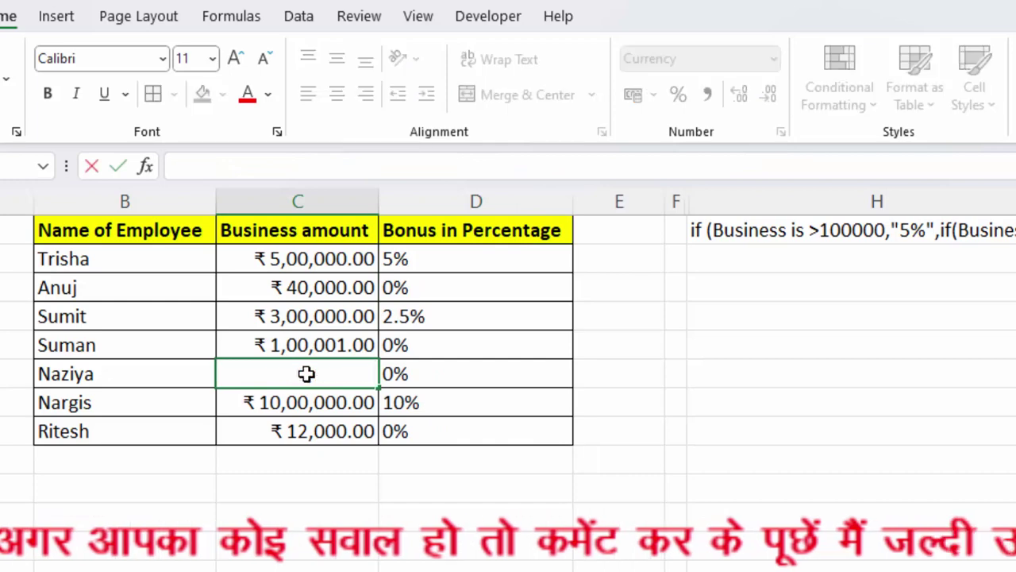
type("12,00,0")
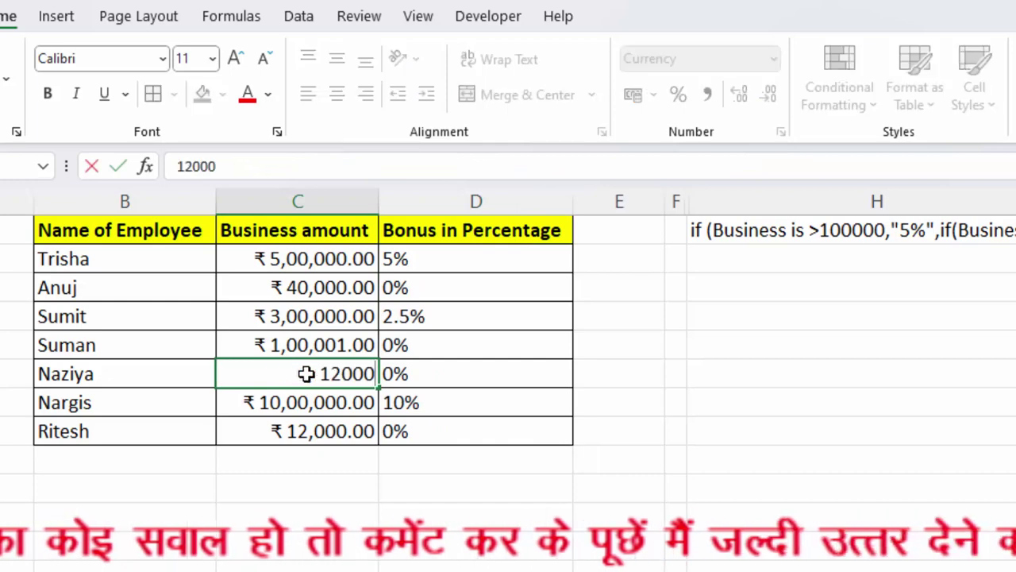
type("0")
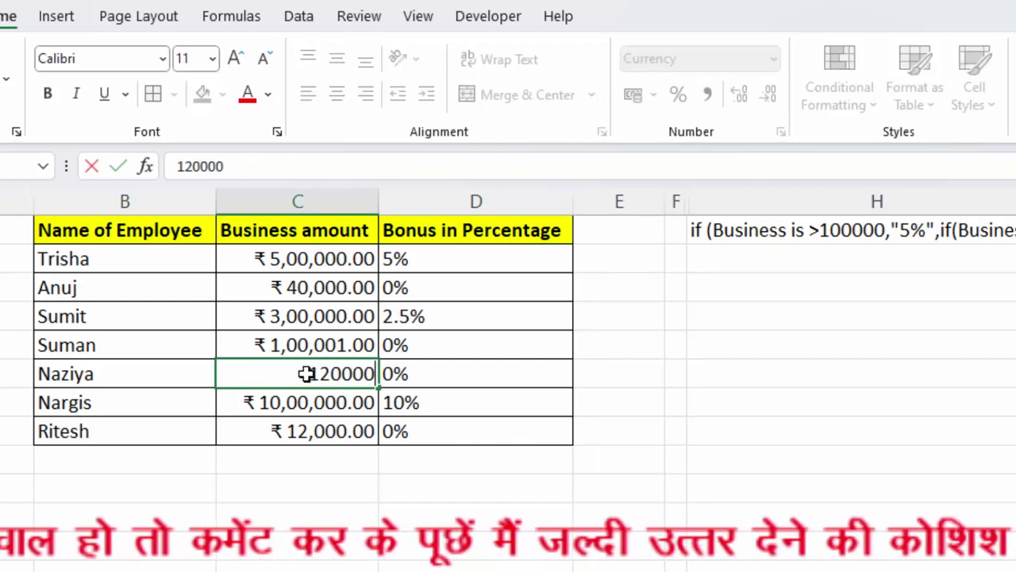
type("0")
key("Return")
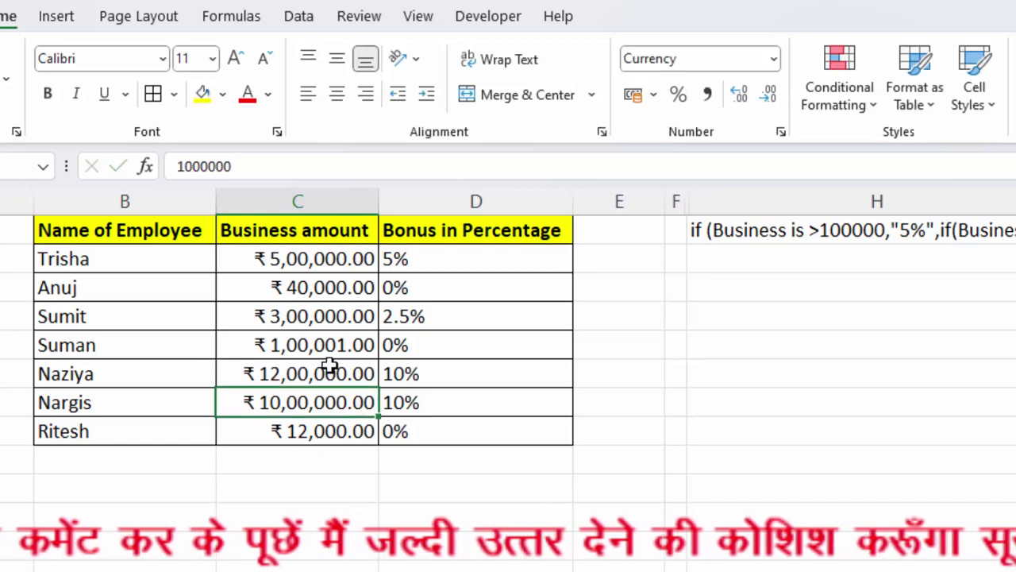
left_click(341, 346)
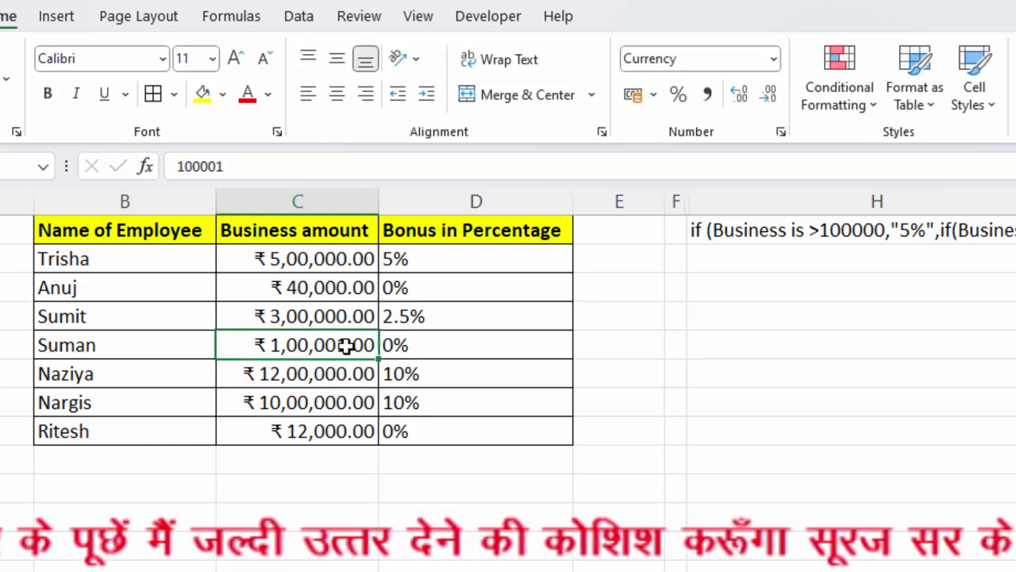
type("3")
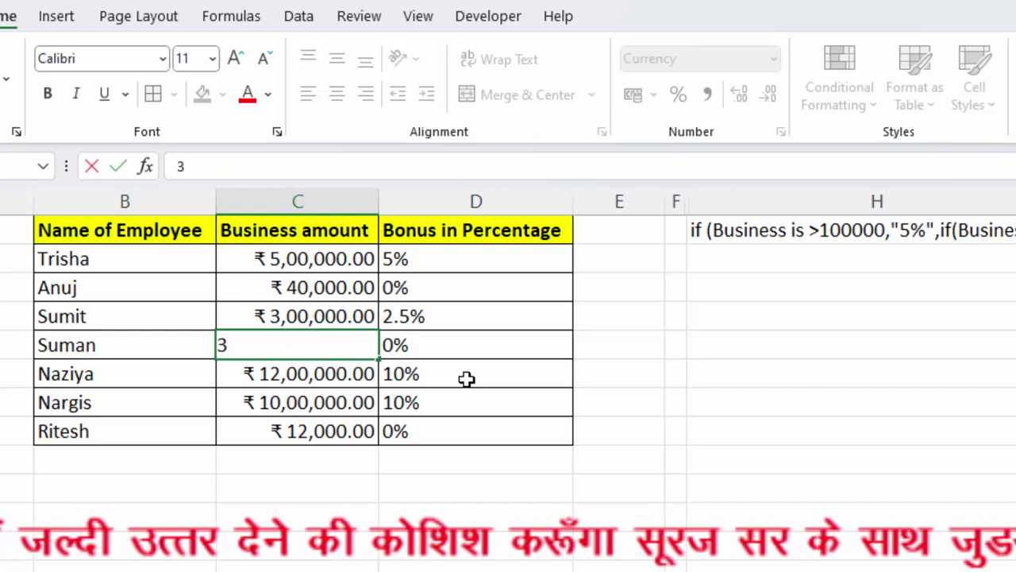
type(",00,0")
type("000")
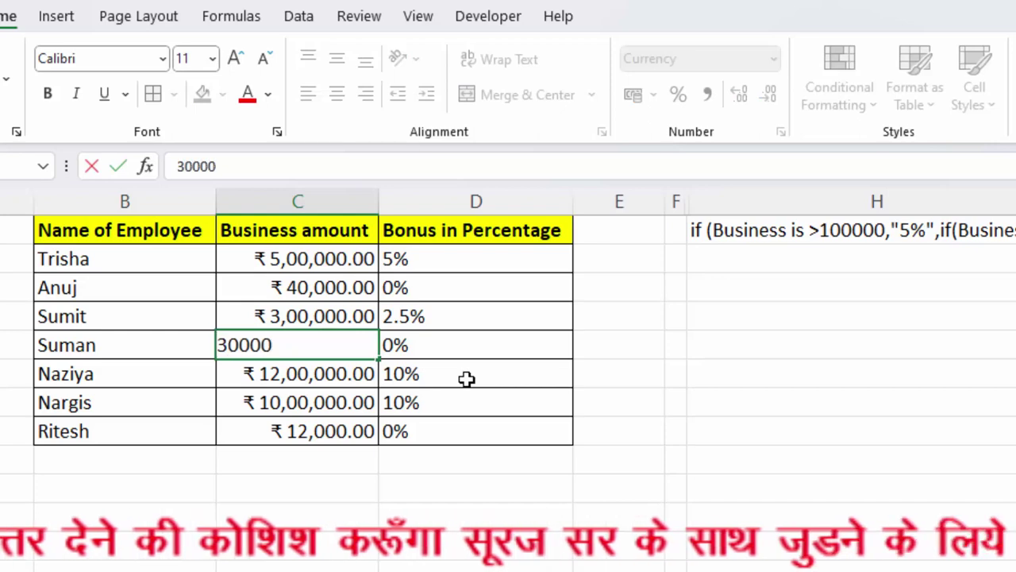
type("0")
key("Return")
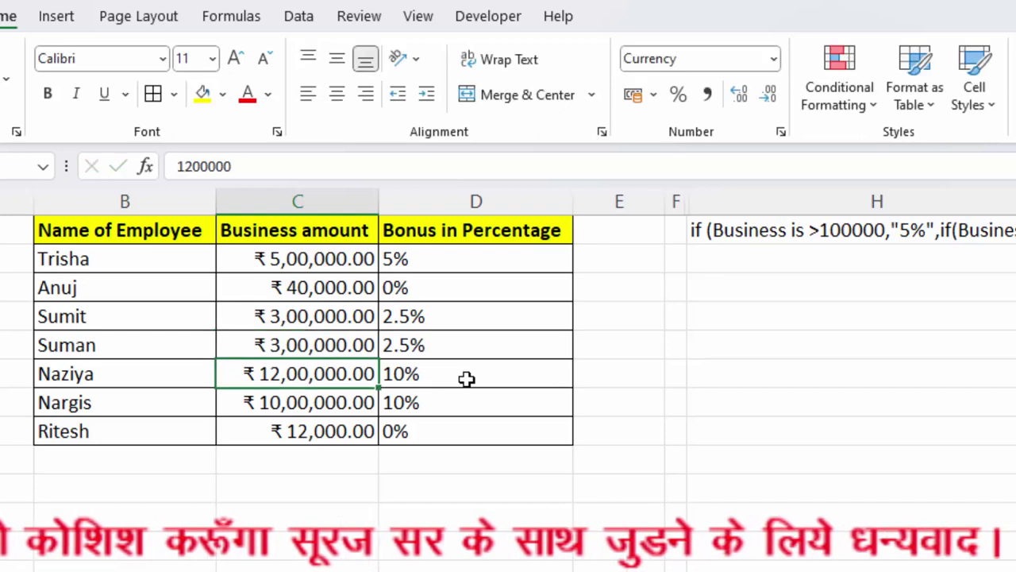